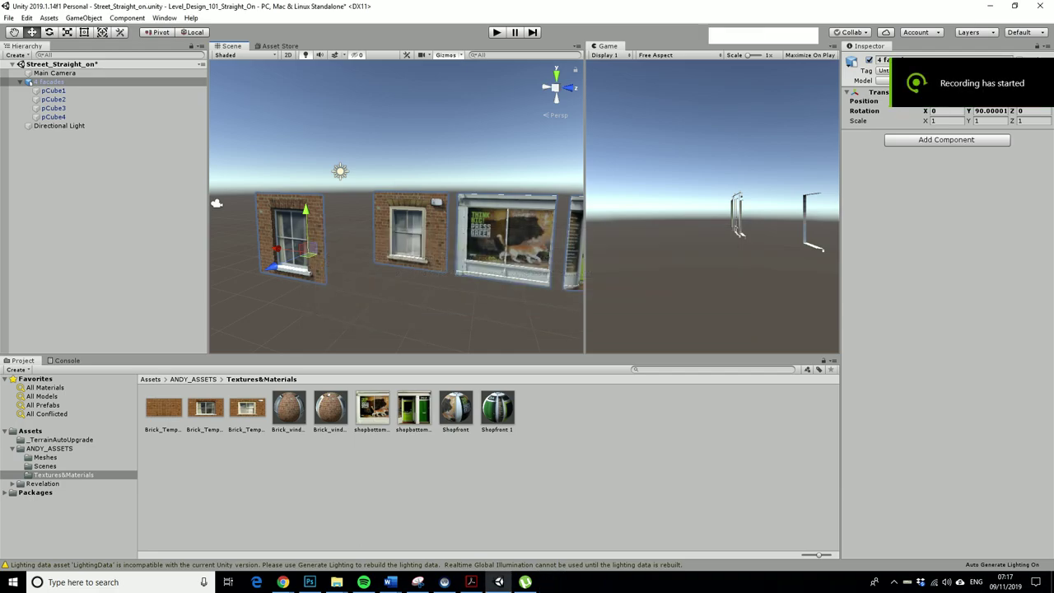
Unpack the 4 facades prefab in the scene.
mouse_move(412, 247)
left_mouse_down("alt")
mouse_move(397, 247)
mouse_move(412, 247)
left_mouse_up("alt")
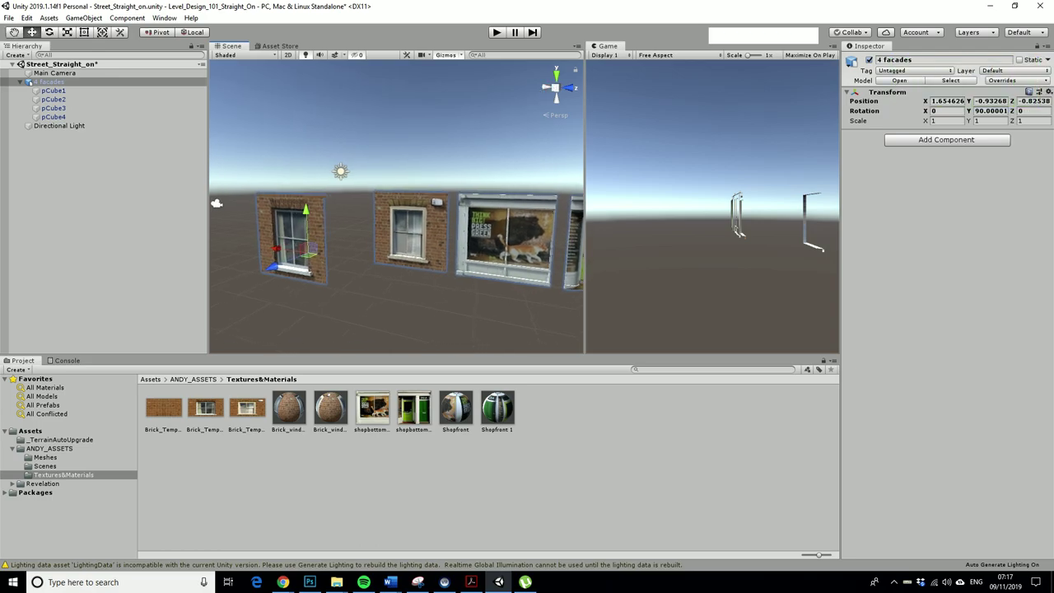
mouse_move(395, 247)
left_mouse_down("alt")
mouse_move(329, 247)
mouse_move(392, 247)
left_mouse_up("alt")
right_click_drag(391, 247, 420, 247, "alt")
middle_click_drag(420, 247, 512, 236, "alt")
left_click_drag(512, 236, 508, 249, "alt")
middle_click_drag(507, 249, 354, 224, "alt")
left_click(485, 203)
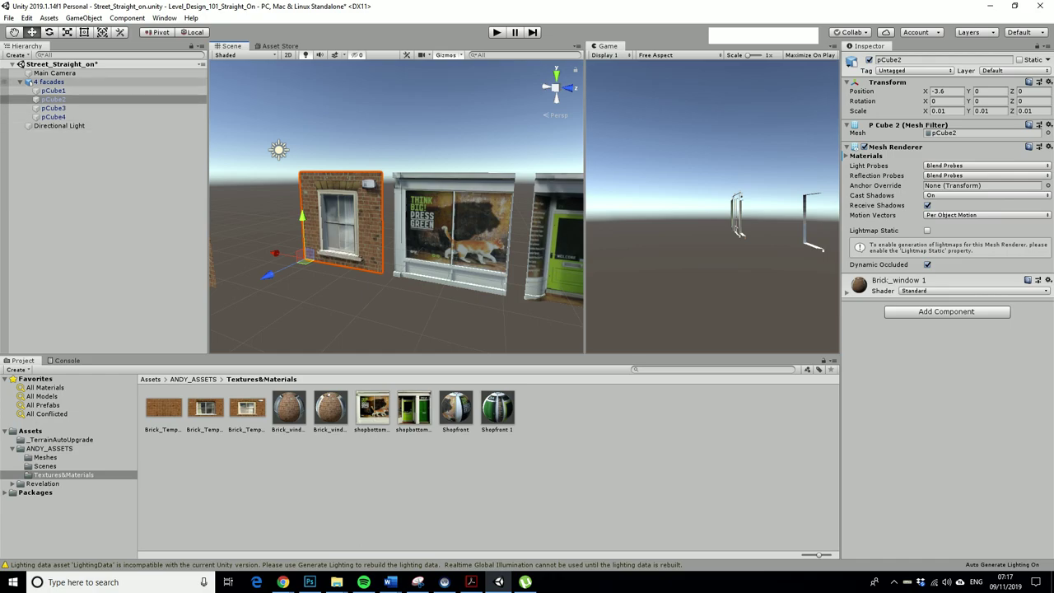
left_click(49, 81)
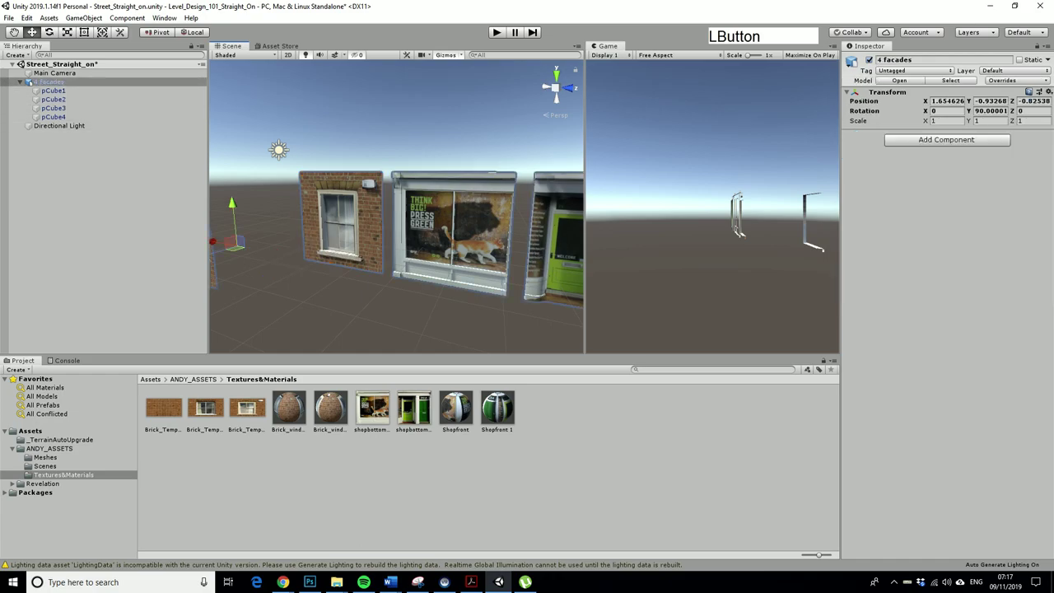
key("f")
scroll(397, 206, "up", 5)
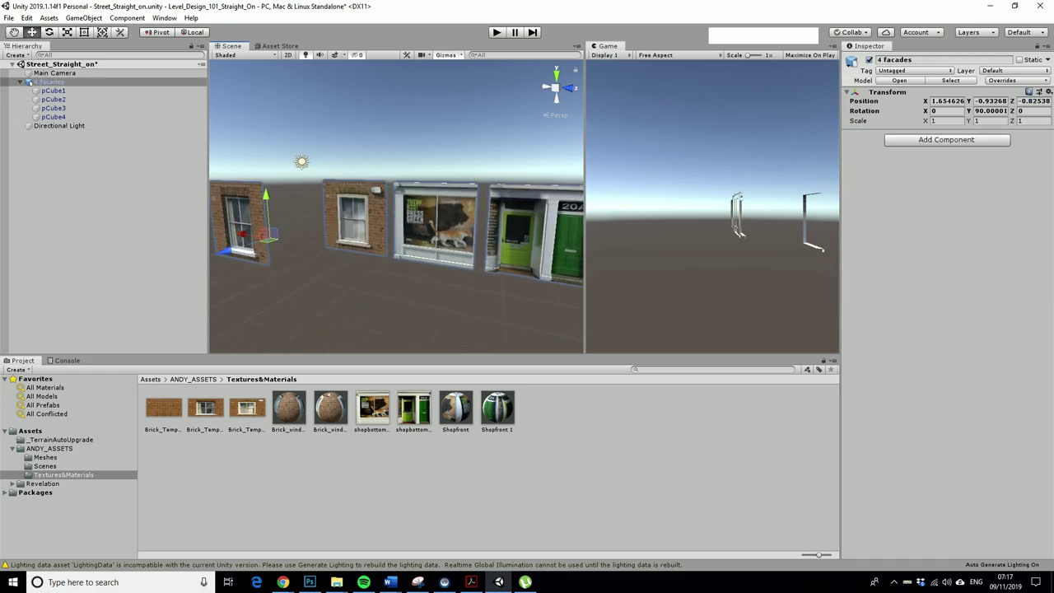
scroll(396, 205, "up", 5)
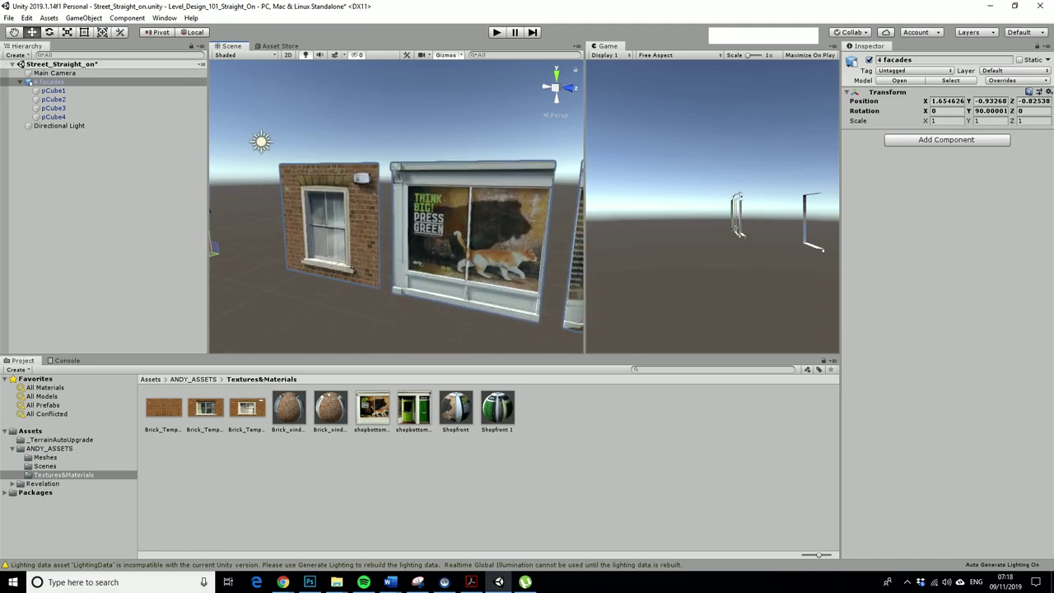
right_click(70, 82)
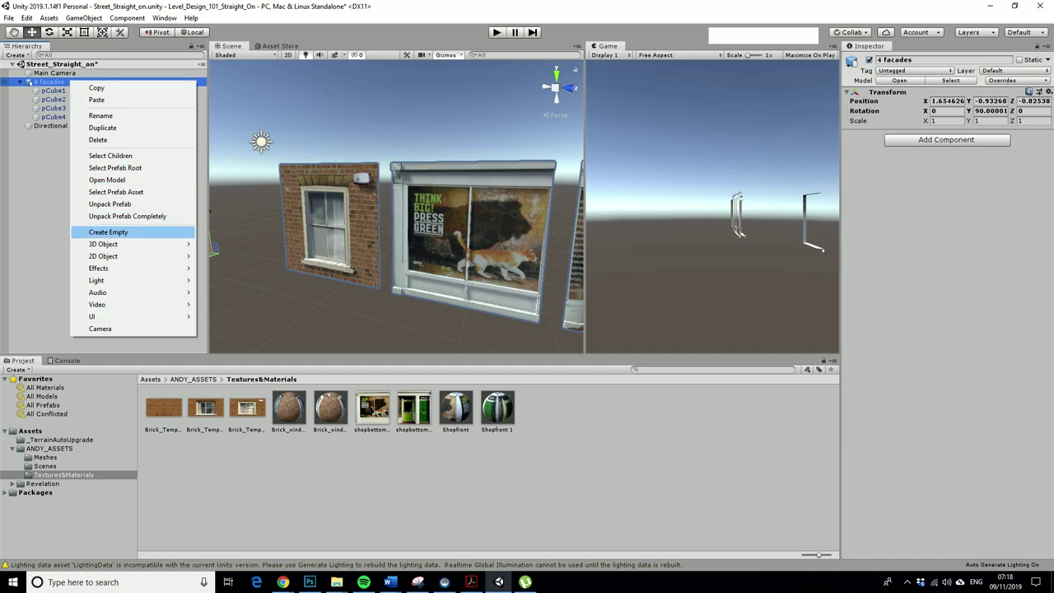
left_click(110, 203)
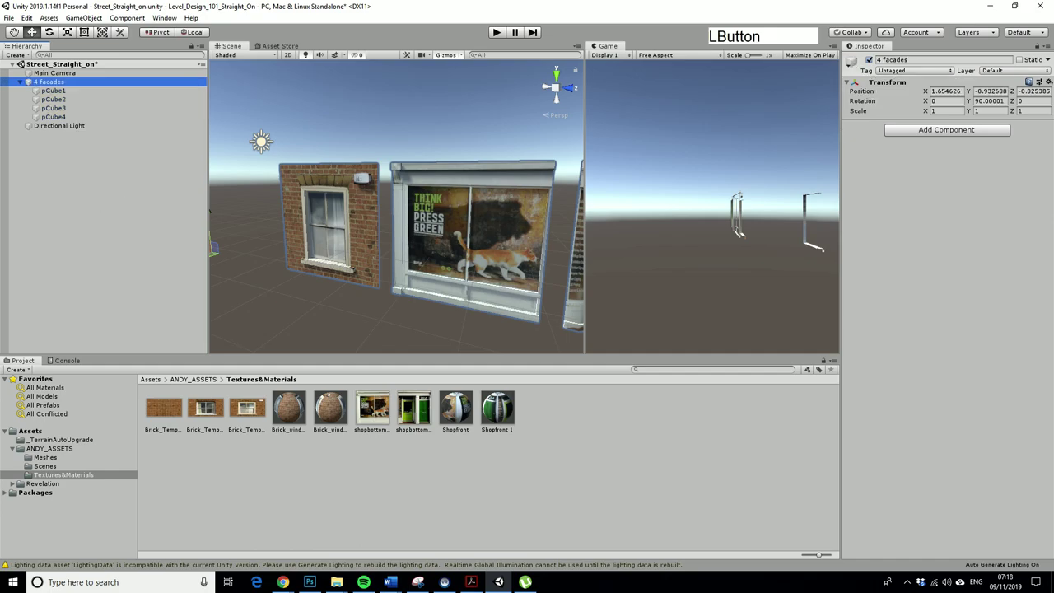
Move the brick window piece pCube2 forward out of the row to Z 2.05.
scroll(362, 218, "down", 3)
left_click(54, 91)
left_click(342, 220)
scroll(342, 220, "down", 2)
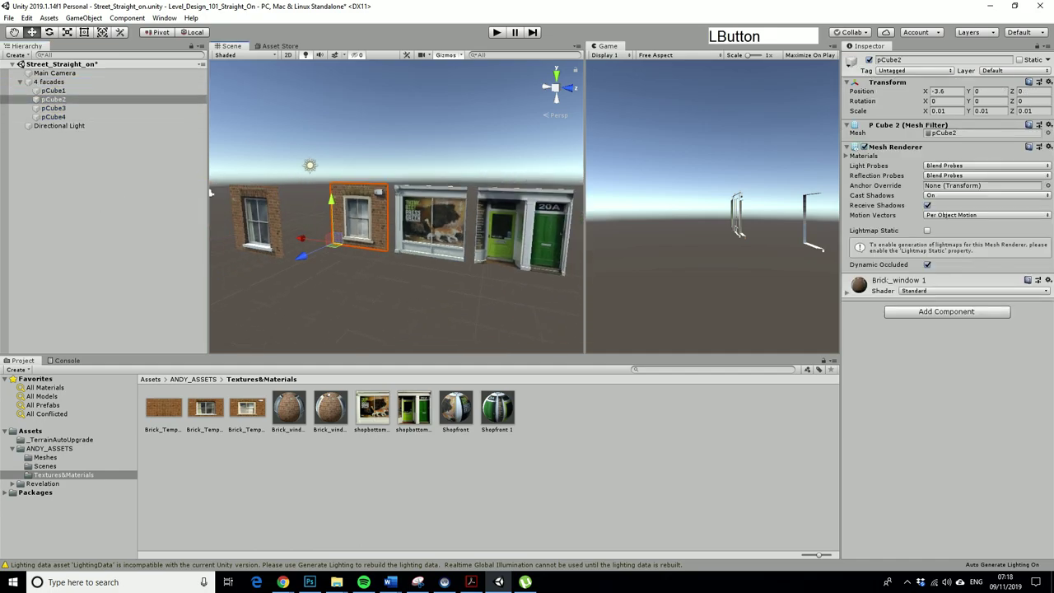
left_click_drag(302, 256, 269, 271)
Vertex-snap the two-door shopfront piece pCube4 against the side edge of the shop window piece, at X -10.
middle_click_drag(301, 235, 424, 248, "alt")
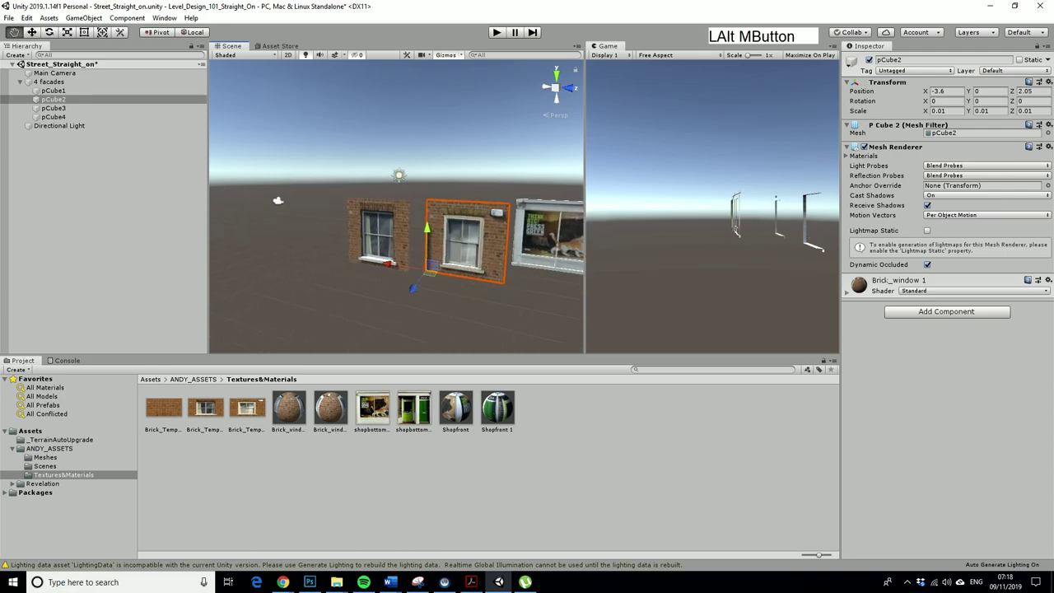
right_click_drag(424, 249, 478, 255, "alt")
middle_click_drag(477, 255, 280, 247, "alt")
right_click_drag(362, 247, 379, 251, "alt")
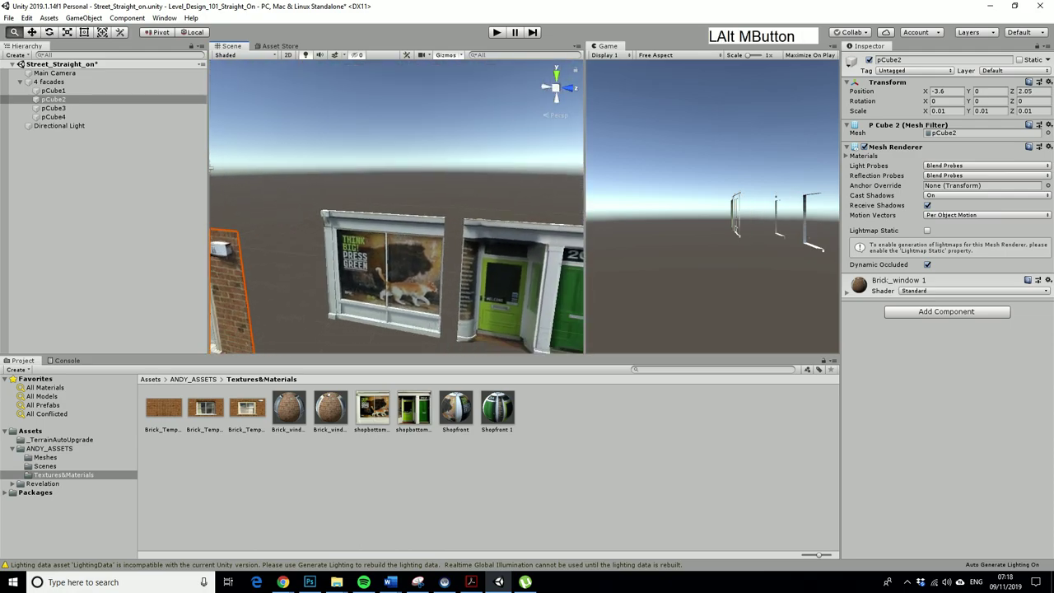
middle_click_drag(526, 290, 408, 208, "alt")
left_click(407, 208)
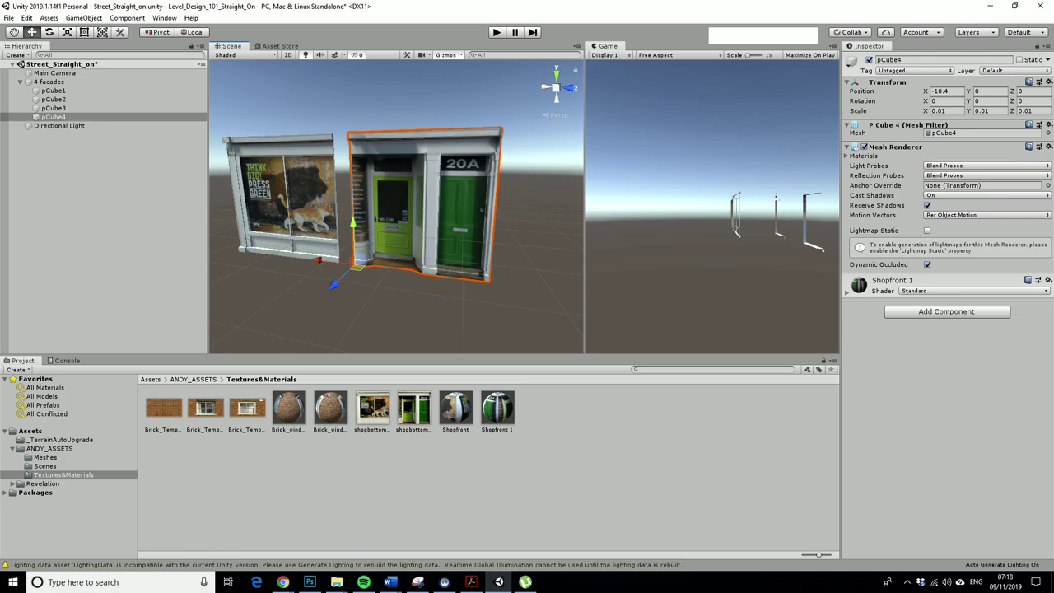
key("v")
left_click_drag(355, 266, 338, 261)
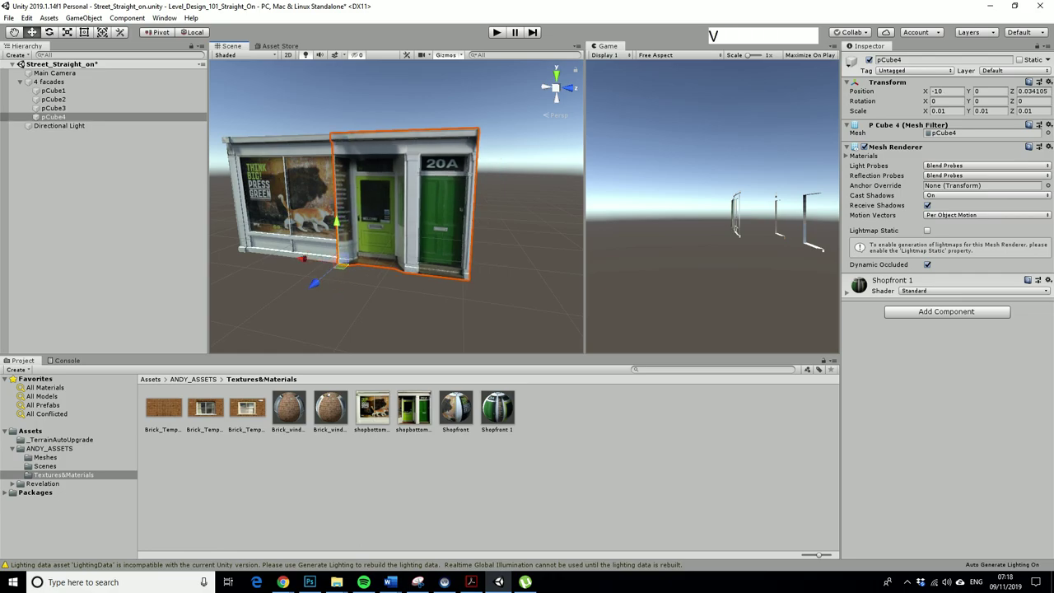
Vertex-snap the brick window piece pCube1 by its lower corner onto the top of the shop window piece, at X -7, Y 3, Z 0.
middle_click_drag(337, 262, 505, 284, "alt")
middle_click_drag(420, 275, 481, 268, "alt")
left_click(316, 247)
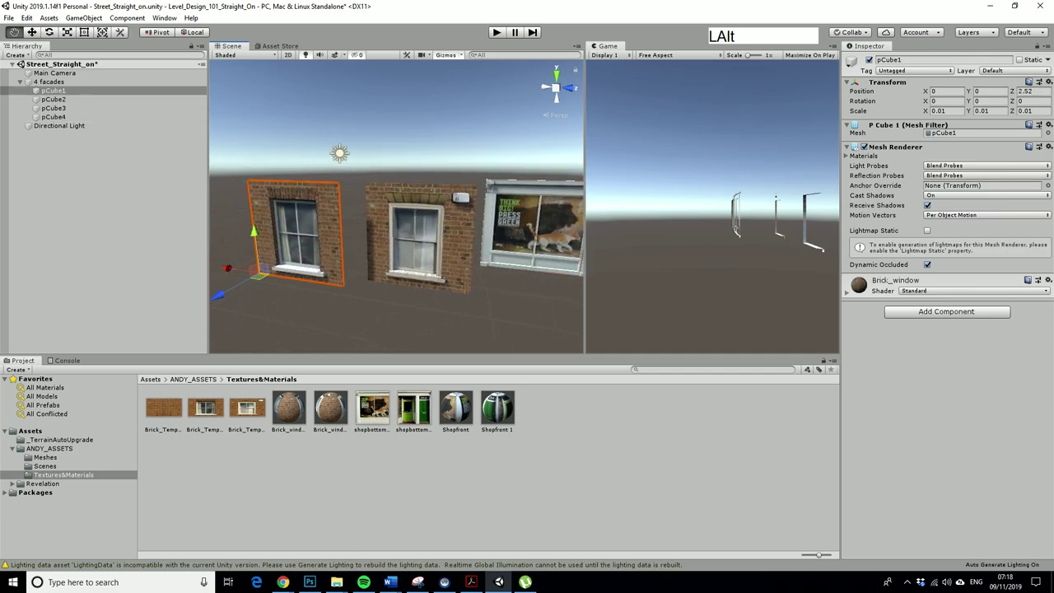
middle_click_drag(316, 247, 291, 245, "alt")
key("v")
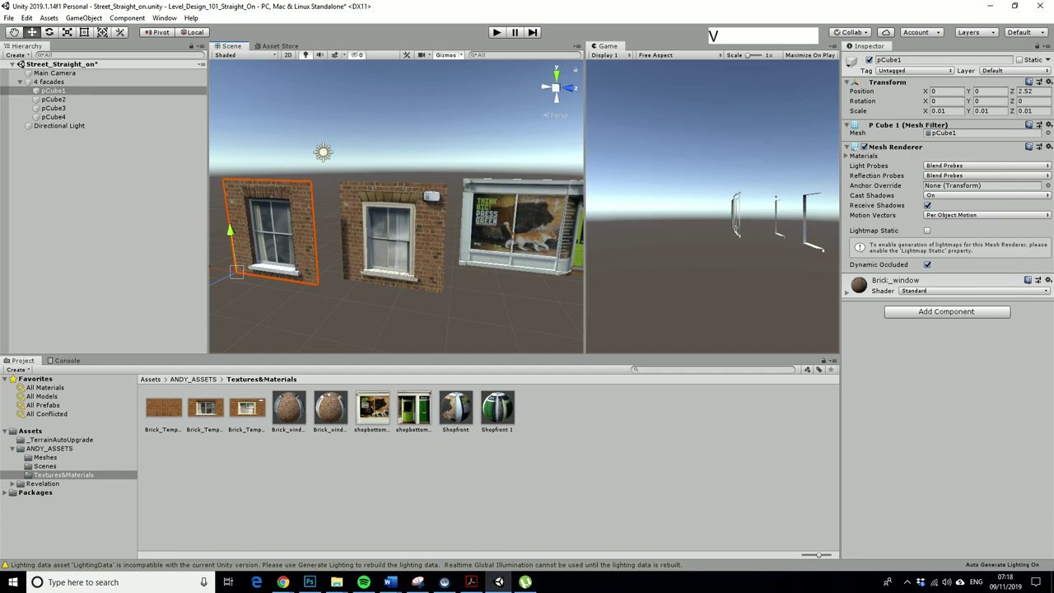
left_click_drag(236, 272, 387, 181)
Examine the joint between the raised brick window piece and the shop window below from several angles.
scroll(464, 163, "up", 5)
left_click_drag(465, 163, 370, 214, "alt")
middle_click_drag(370, 215, 420, 264, "alt")
left_click_drag(420, 263, 462, 280, "alt")
left_click_drag(274, 154, 487, 118, "alt")
middle_click_drag(487, 148, 321, 189, "alt")
left_click_drag(321, 190, 449, 169, "alt")
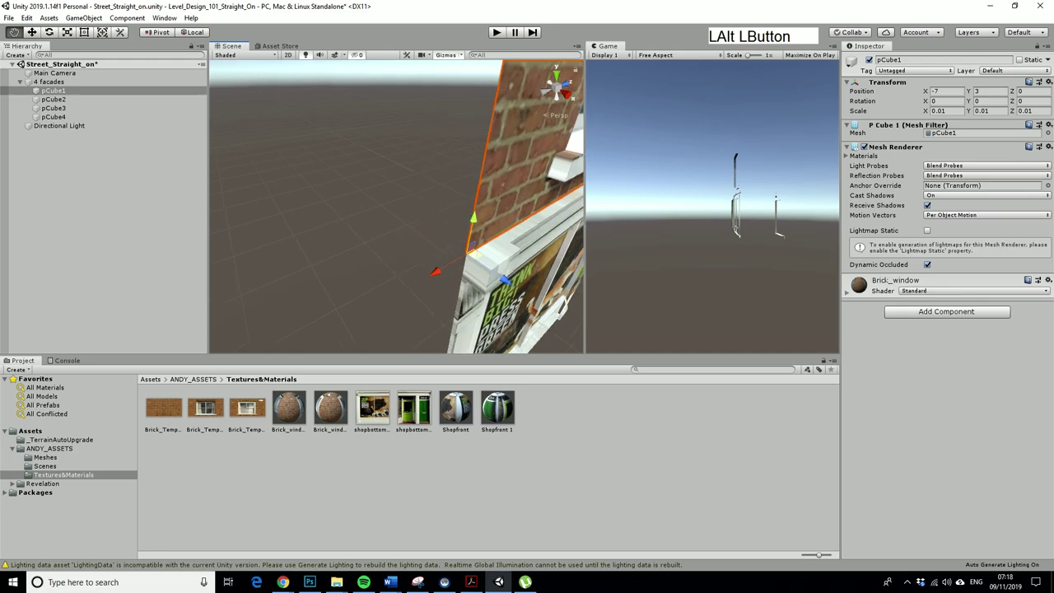
key("alt")
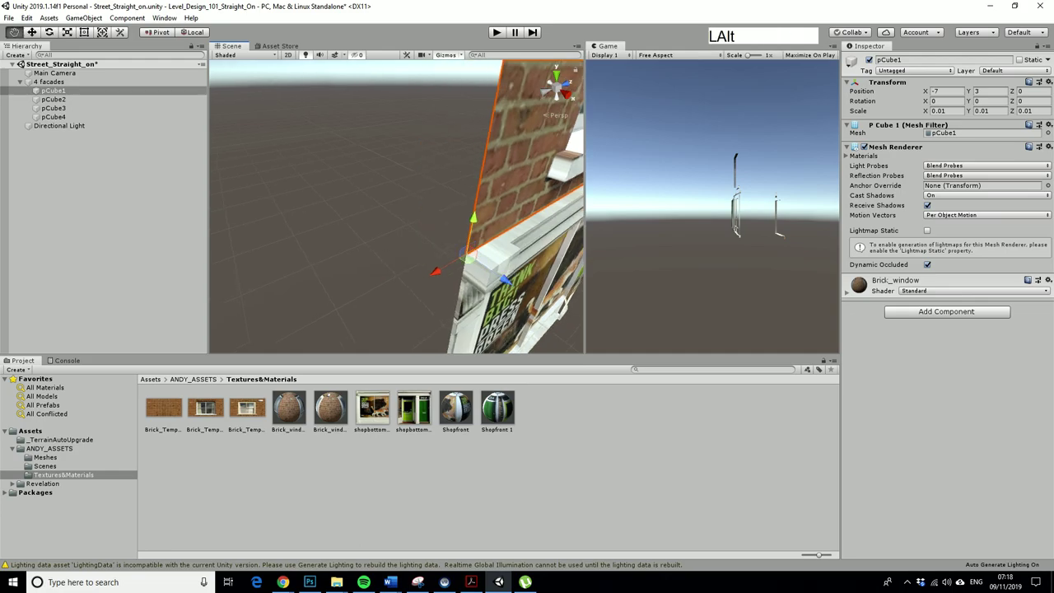
left_click_drag(478, 173, 280, 177, "alt")
scroll(280, 181, "down", 4)
middle_click_drag(280, 177, 428, 212, "alt")
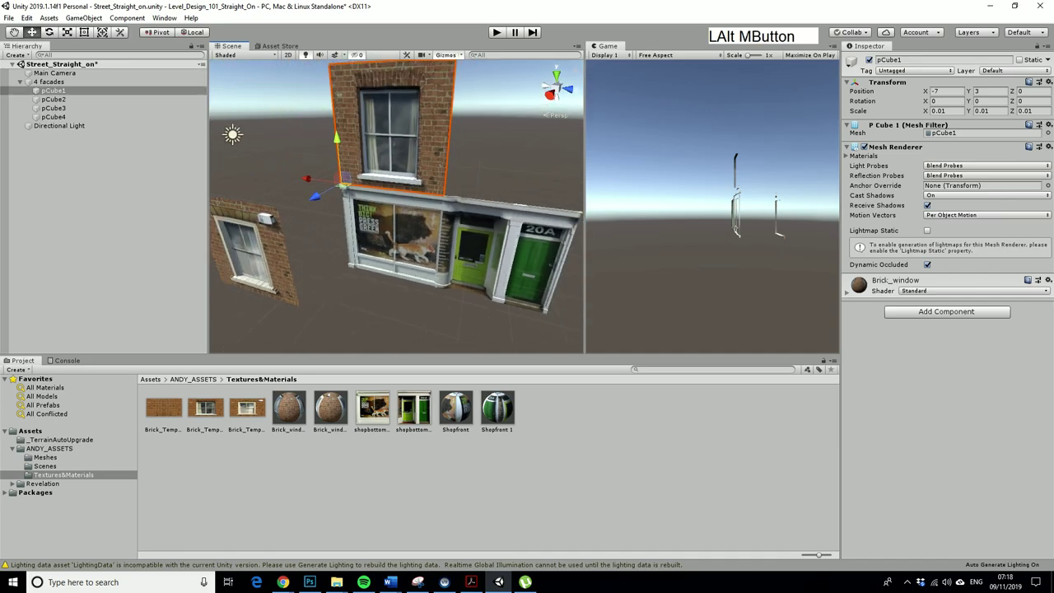
Vertex-snap the other brick window piece, pCube2, onto the top of the two-door shopfront, at X -10, Y 3.
left_click(249, 251)
left_click_drag(248, 251, 216, 247, "alt")
middle_click_drag(216, 247, 268, 243, "alt")
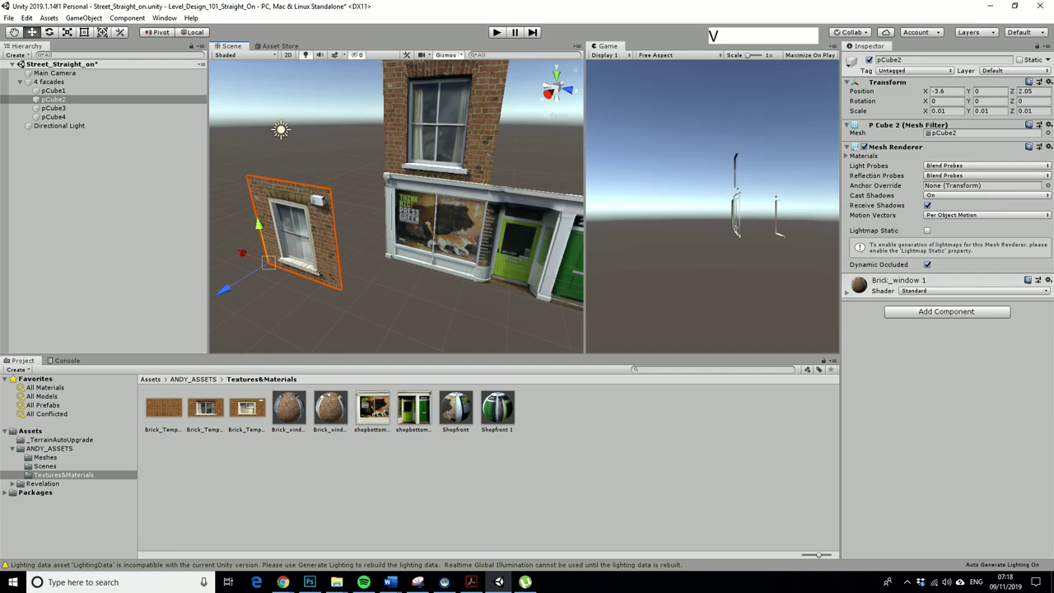
left_click_drag(268, 261, 564, 182)
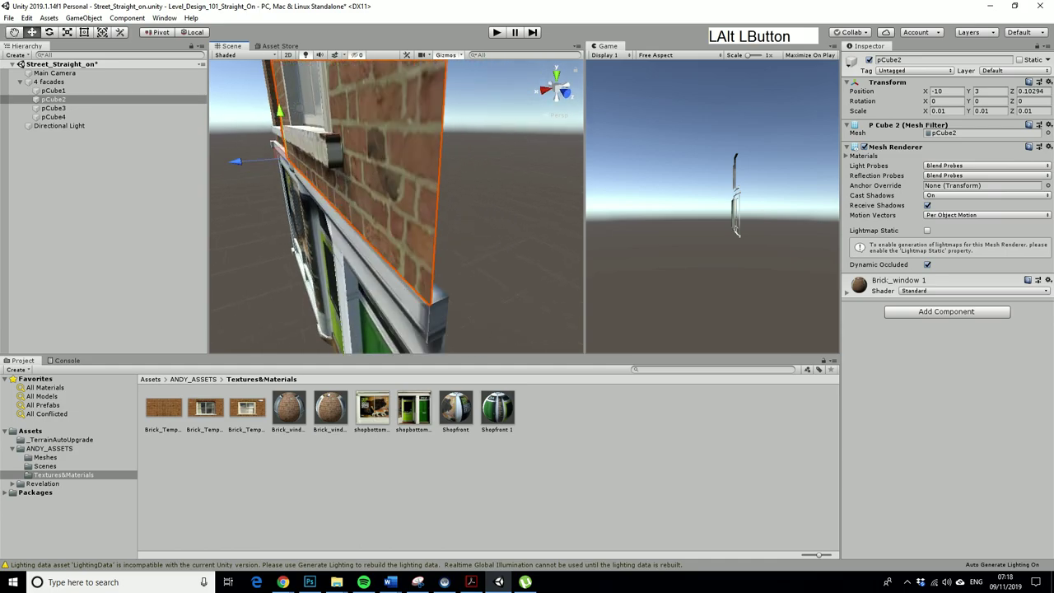
Check the seam between the two upper brick pieces and re-snap pCube2's lower corner flush with its neighbour, at Z 0.
left_click_drag(362, 198, 445, 202, "alt")
middle_click_drag(445, 202, 461, 226, "alt")
left_click_drag(461, 227, 510, 223, "alt")
middle_click_drag(511, 222, 371, 210, "alt")
left_click_drag(370, 210, 436, 210, "alt")
middle_click_drag(437, 210, 412, 247, "alt")
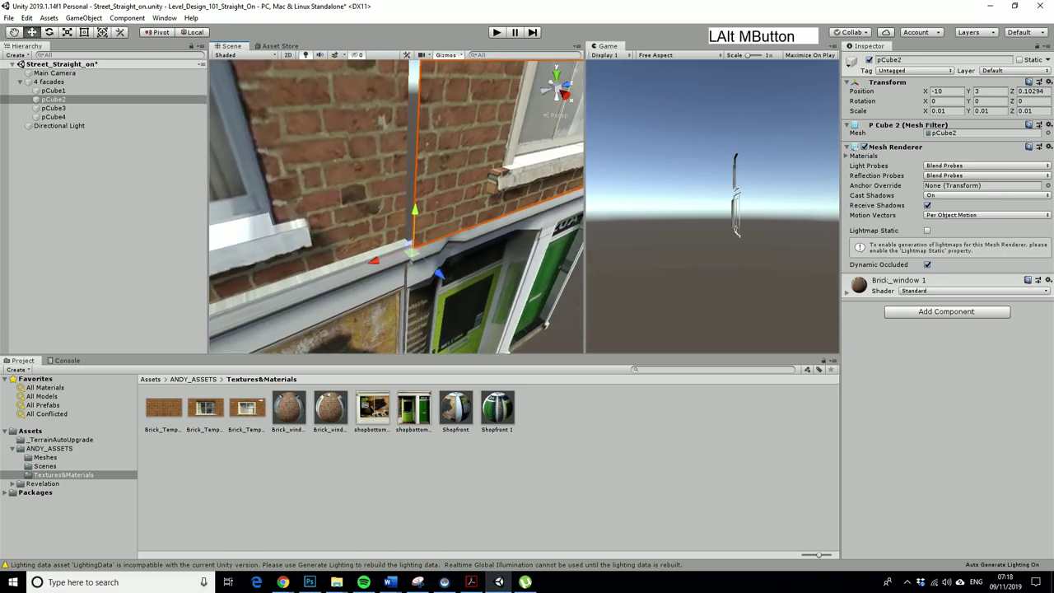
key("v")
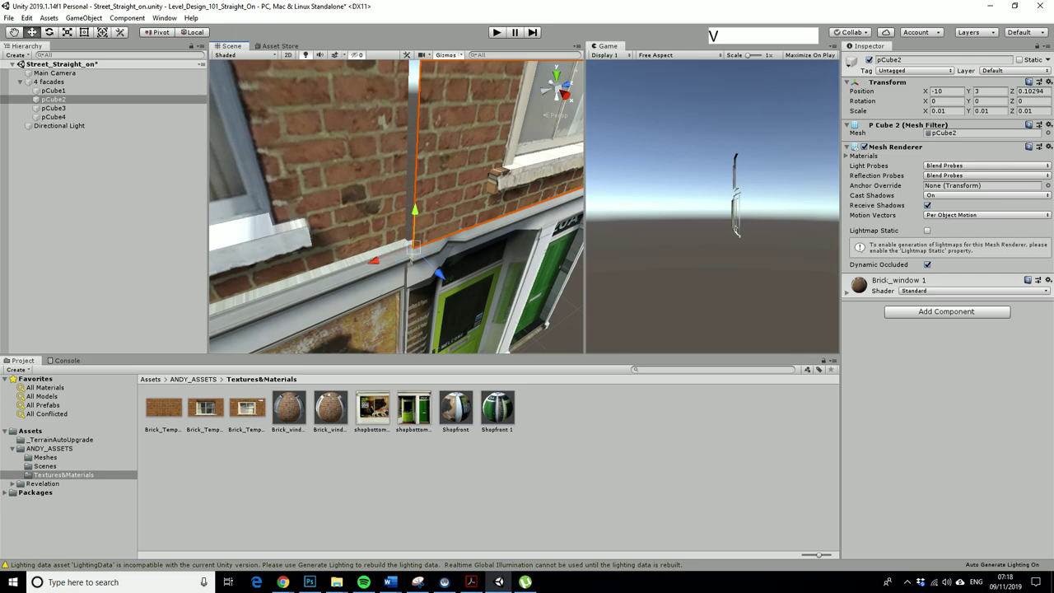
left_click_drag(410, 246, 284, 191)
Deselect the piece and examine the assembled two-storey facade from the front and sides.
scroll(404, 237, "down", 4)
middle_click_drag(284, 191, 504, 183, "alt")
left_click_drag(503, 182, 543, 193, "alt")
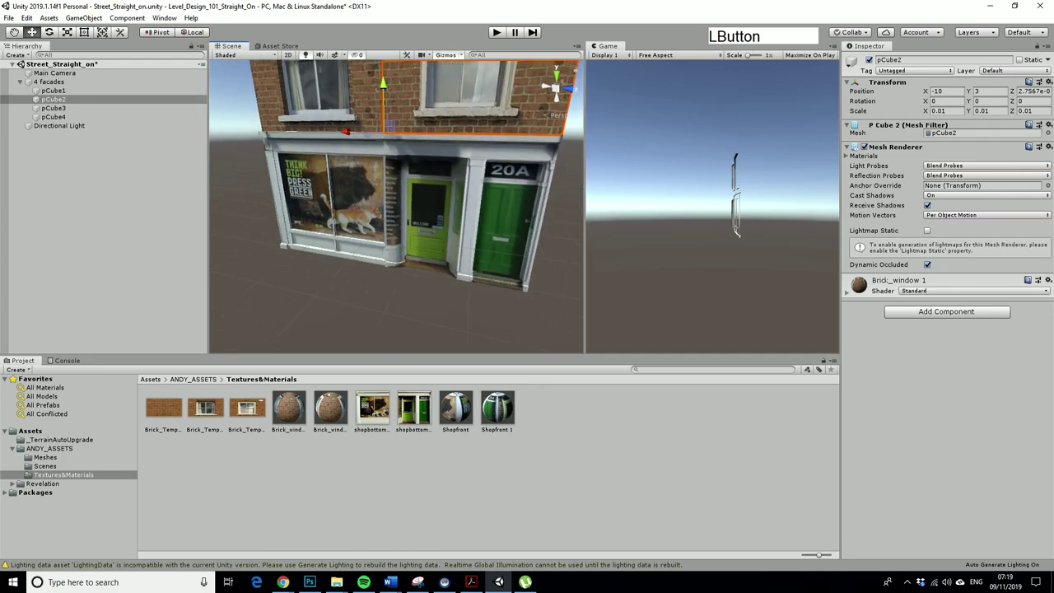
left_click(567, 198)
middle_click_drag(527, 181, 494, 330, "alt")
left_click_drag(494, 329, 469, 337, "alt")
left_click_drag(354, 206, 280, 209, "alt")
scroll(395, 206, "down", 3)
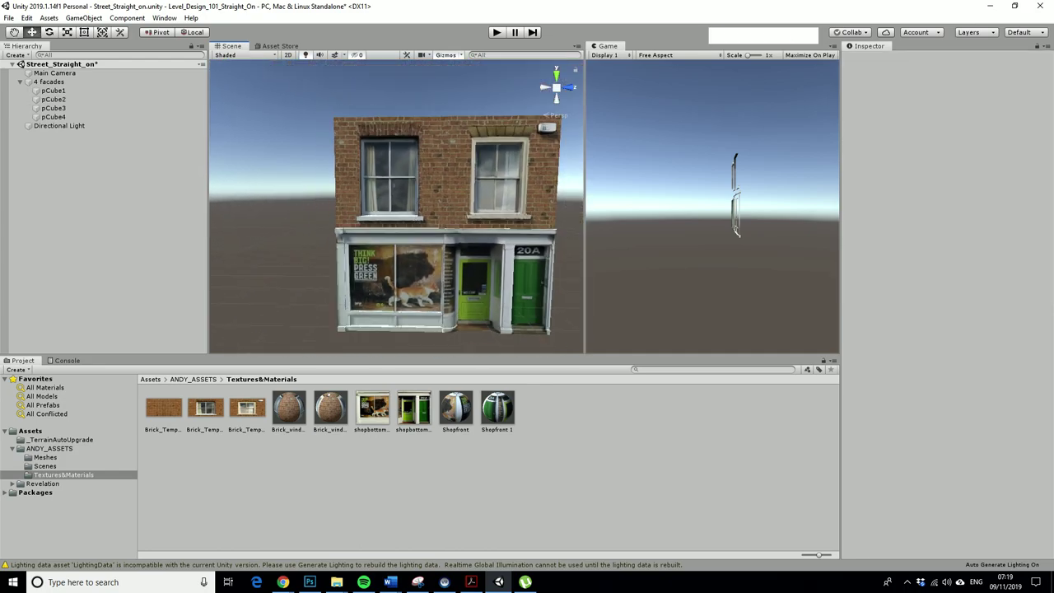
left_click_drag(396, 205, 354, 206, "alt")
middle_click_drag(354, 206, 389, 176, "alt")
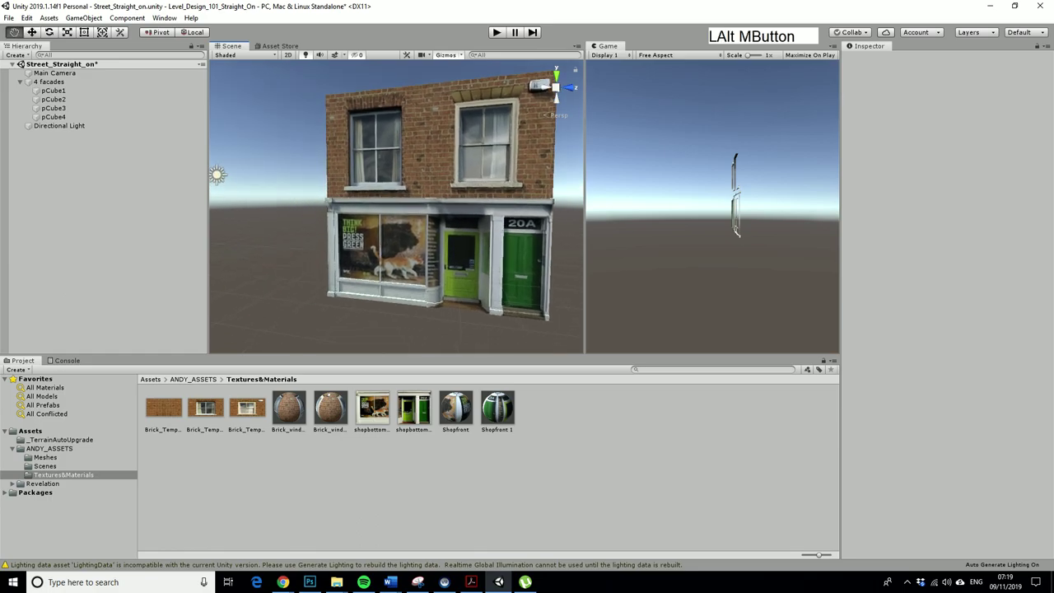
left_click_drag(389, 176, 342, 206, "alt")
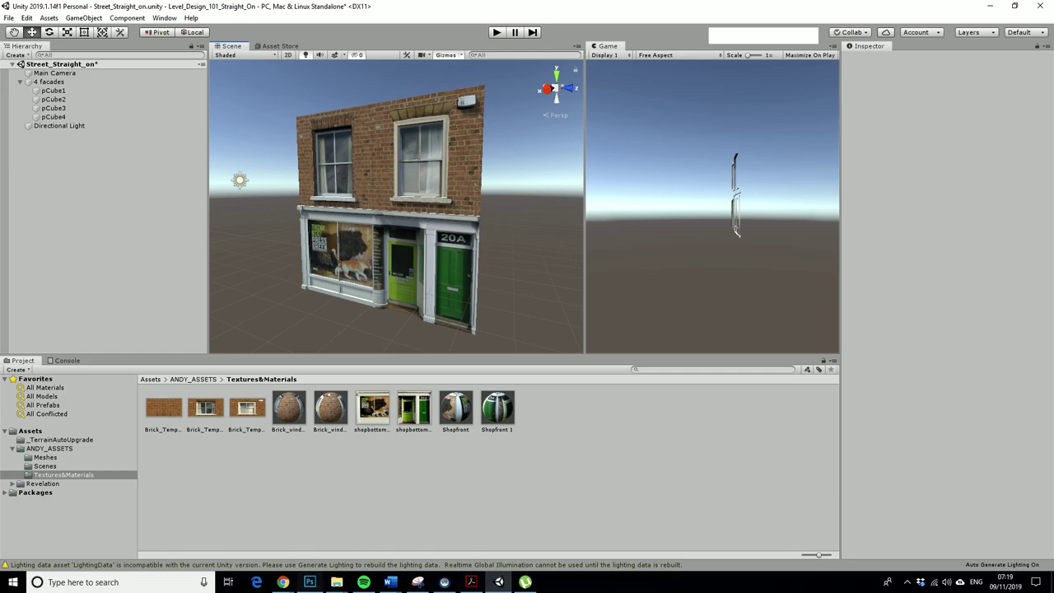
Switch to Photoshop, show shopbottomright.jpg, and view the RustPaint0221 texture page on textures.com in Chrome.
left_click(310, 582)
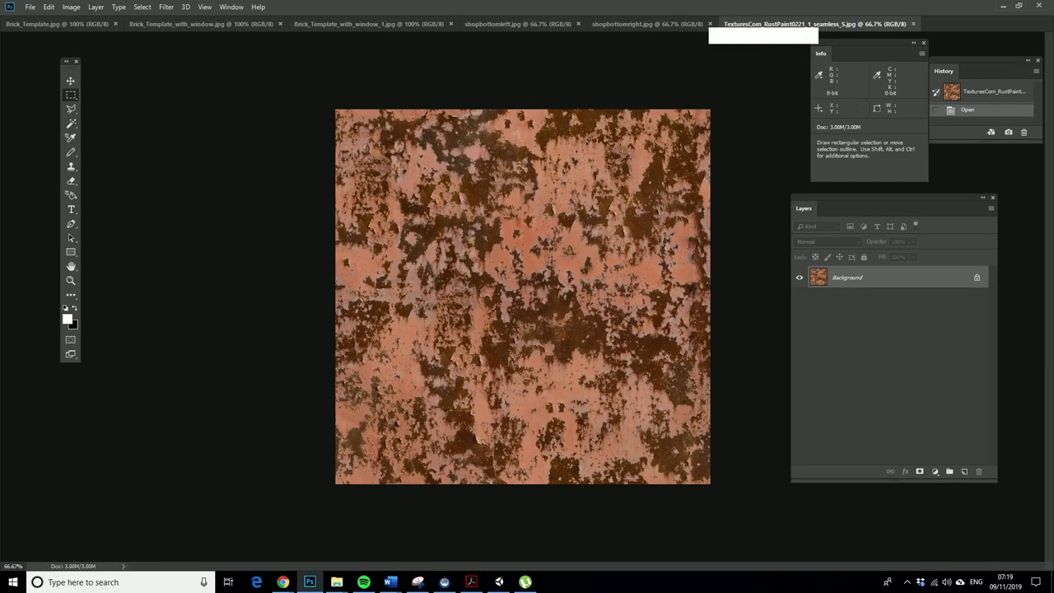
left_click(647, 24)
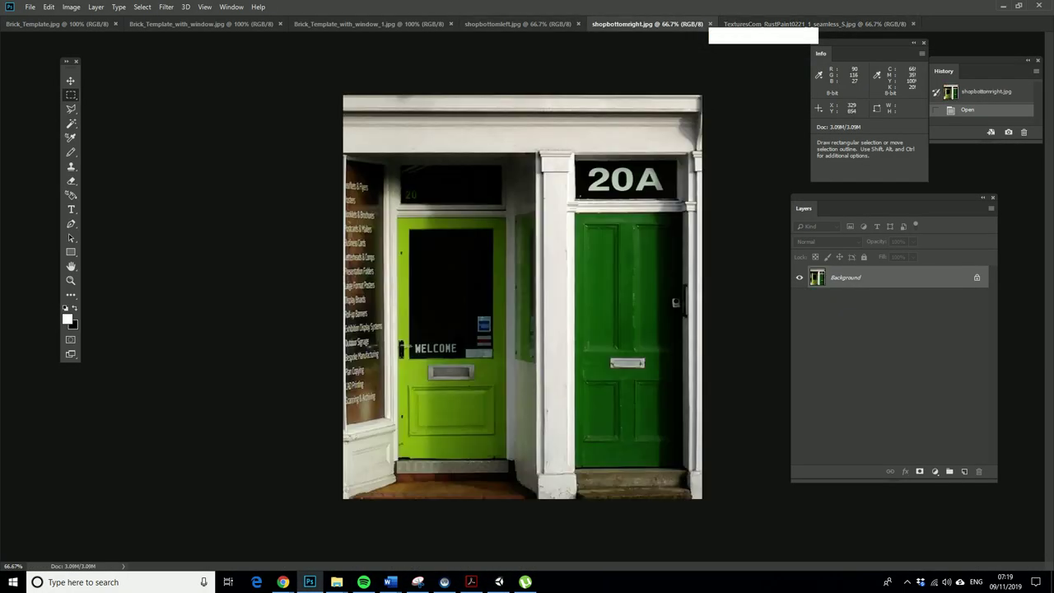
left_click(283, 582)
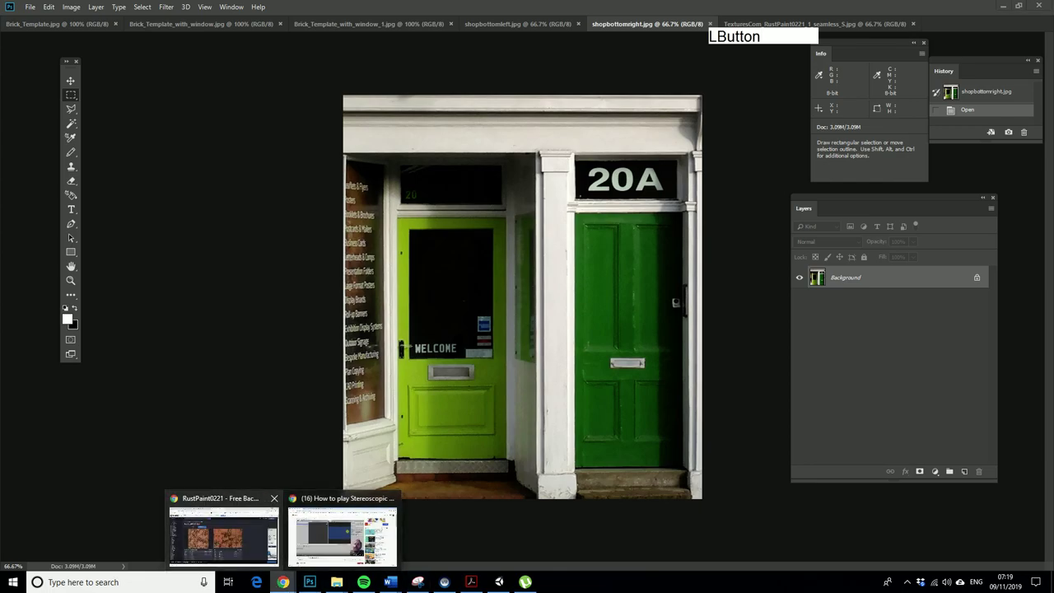
left_click(223, 531)
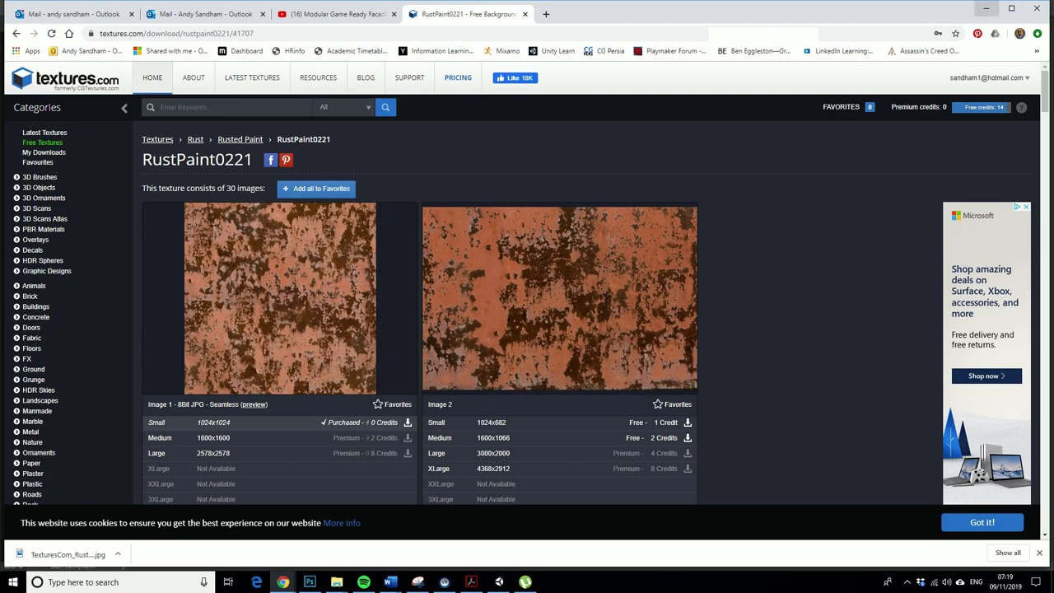
left_click(986, 8)
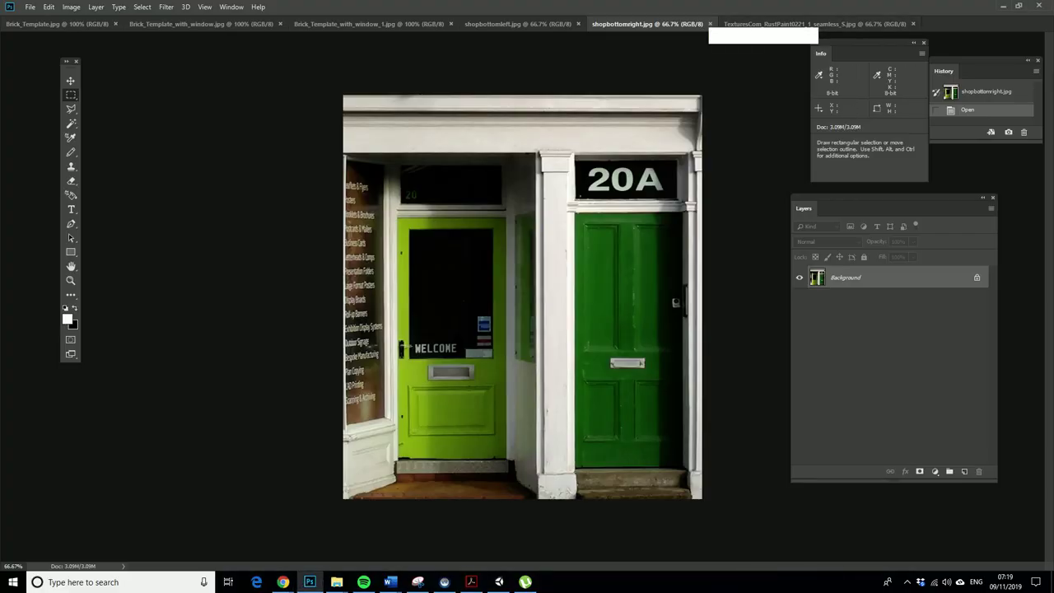
Copy the entire RustPaint texture image and paste it into shopbottomright.jpg as a new layer.
mouse_move(759, 35)
left_mouse_down()
mouse_move(765, 46)
mouse_move(748, 53)
left_mouse_up()
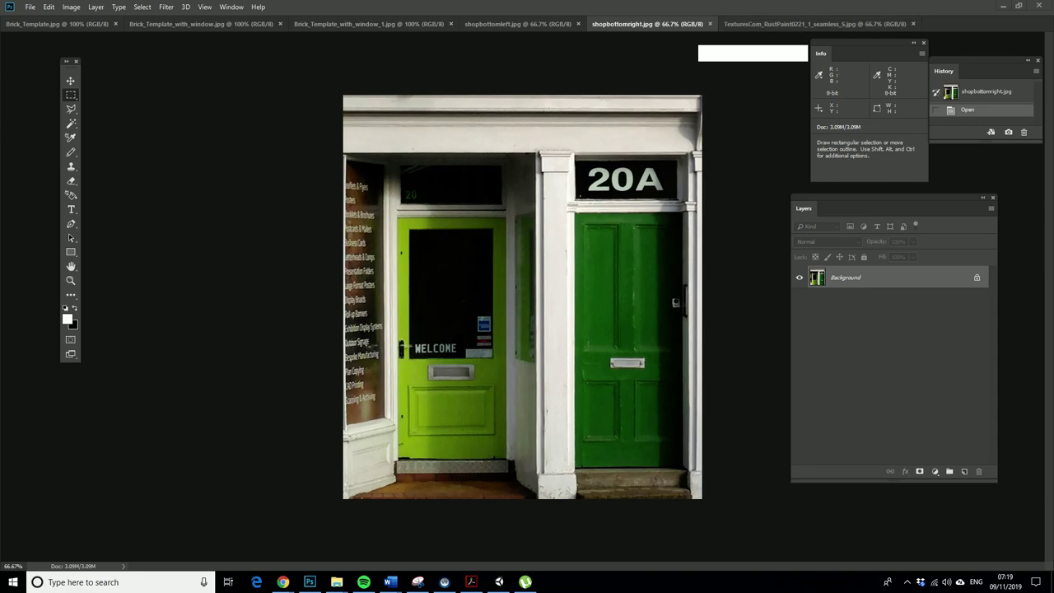
left_click(782, 23)
left_click_drag(327, 100, 757, 506)
left_click(48, 6)
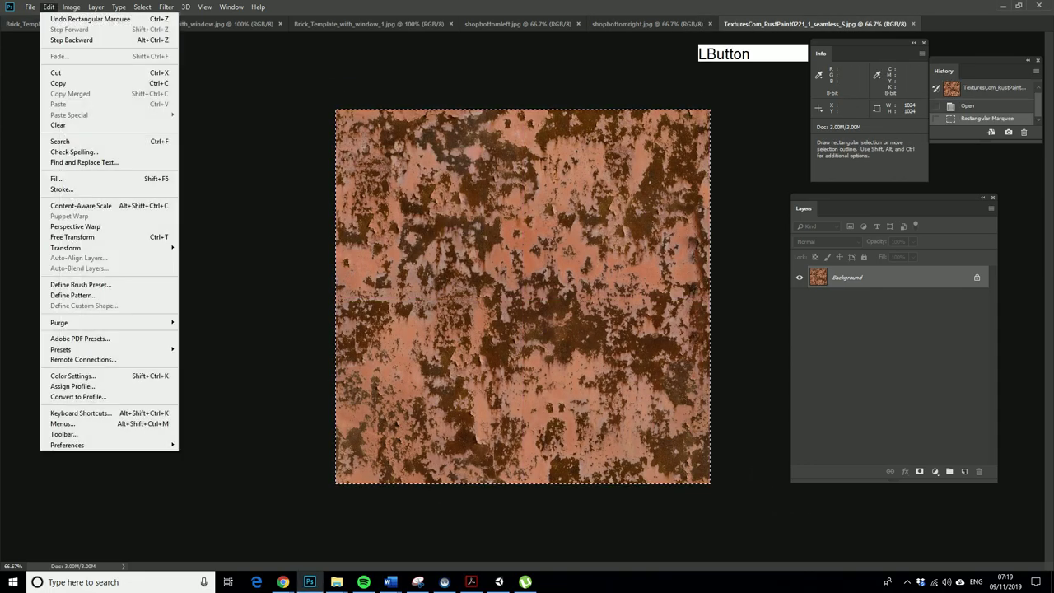
left_click(58, 83)
left_click(647, 24)
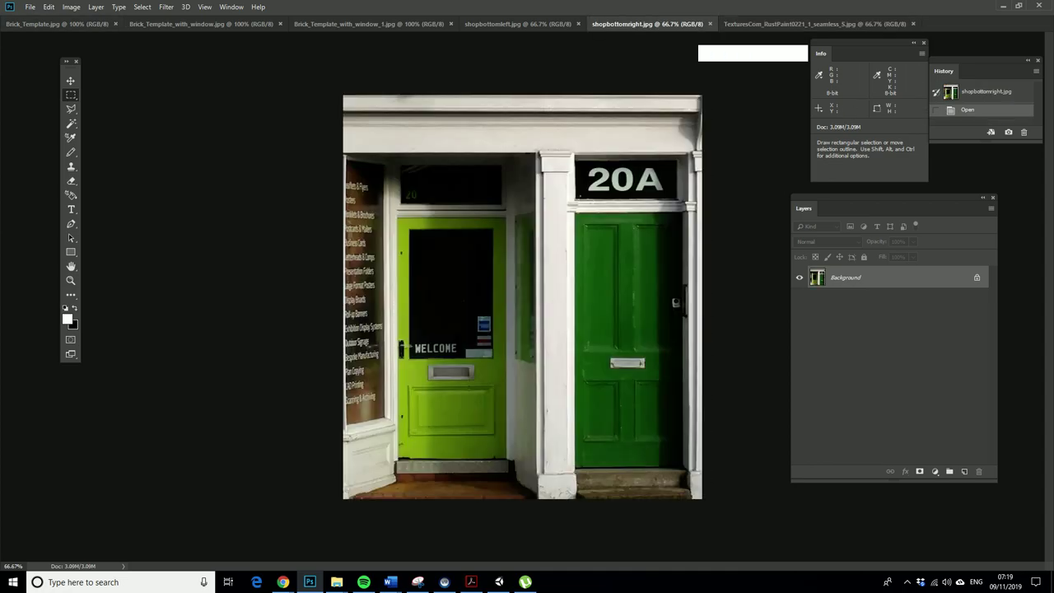
left_click(49, 7)
left_click(58, 104)
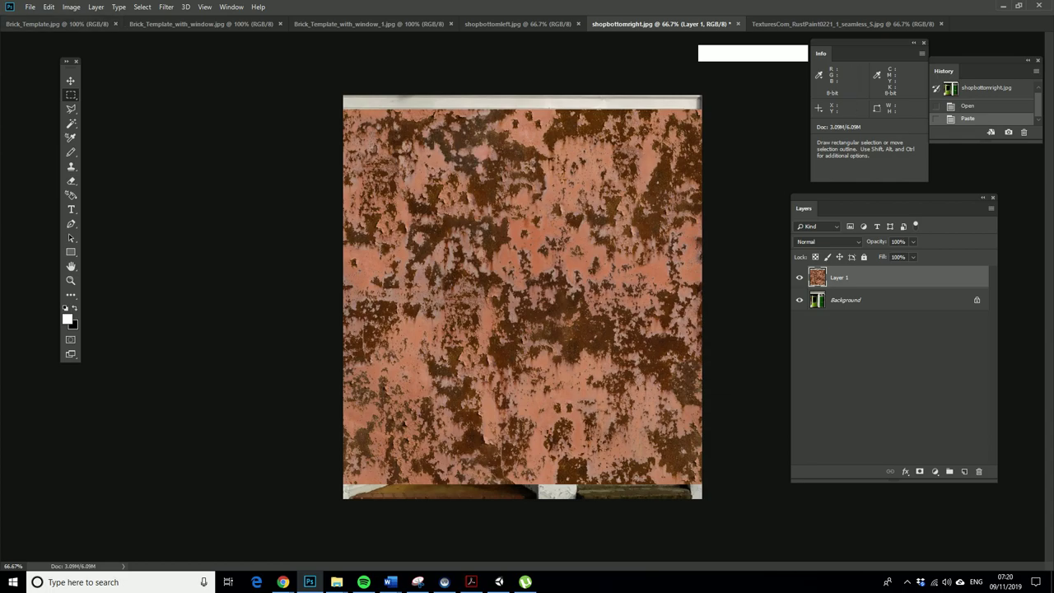
Scale the pasted rust layer to about 95.7% width and 108.1% height so it covers the whole shopfront image.
left_click(49, 7)
mouse_move(107, 248)
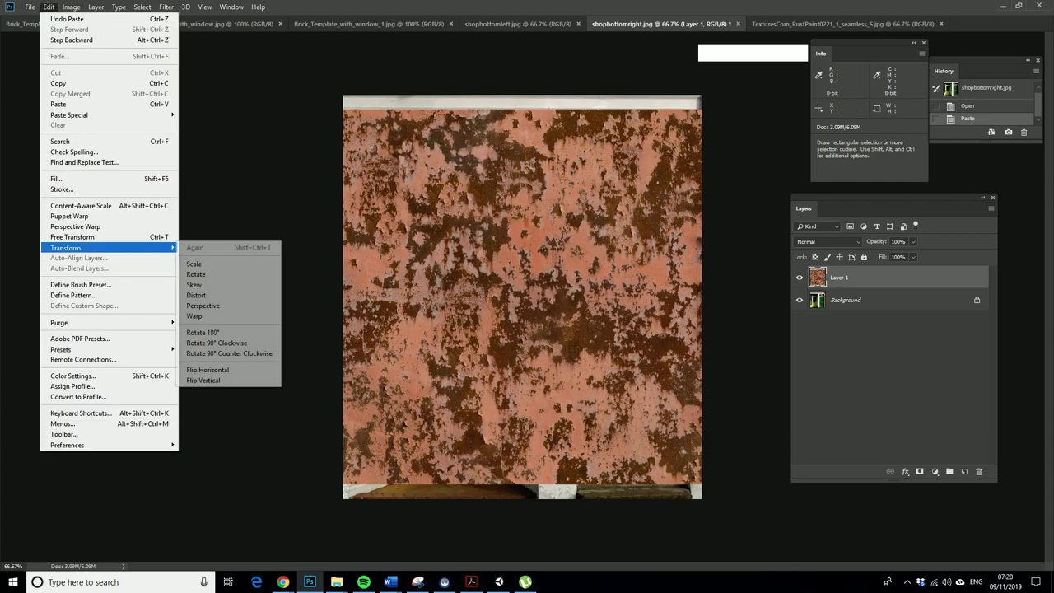
left_click(205, 264)
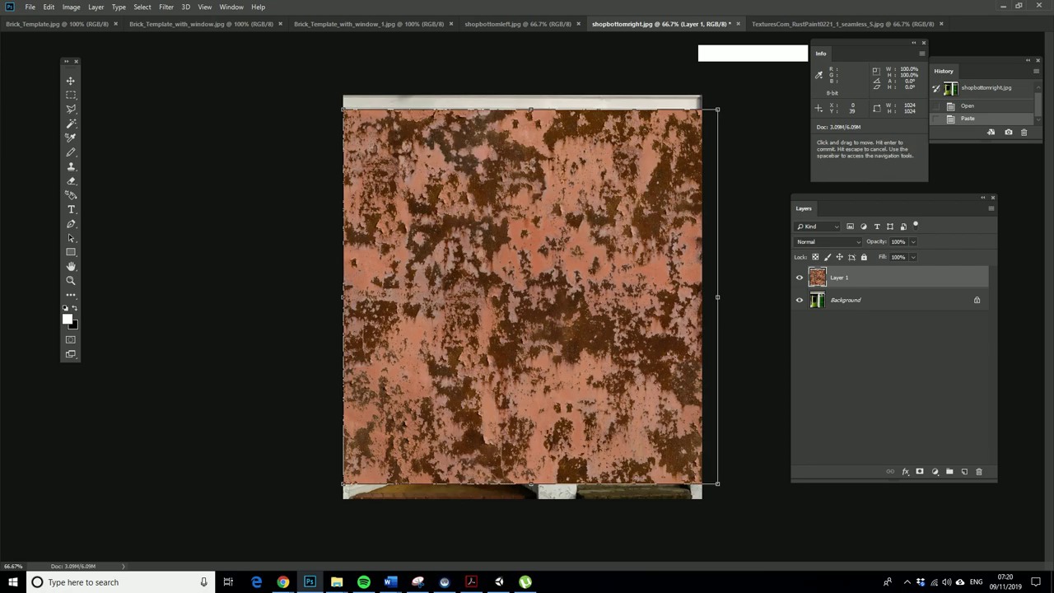
left_click_drag(717, 109, 702, 109)
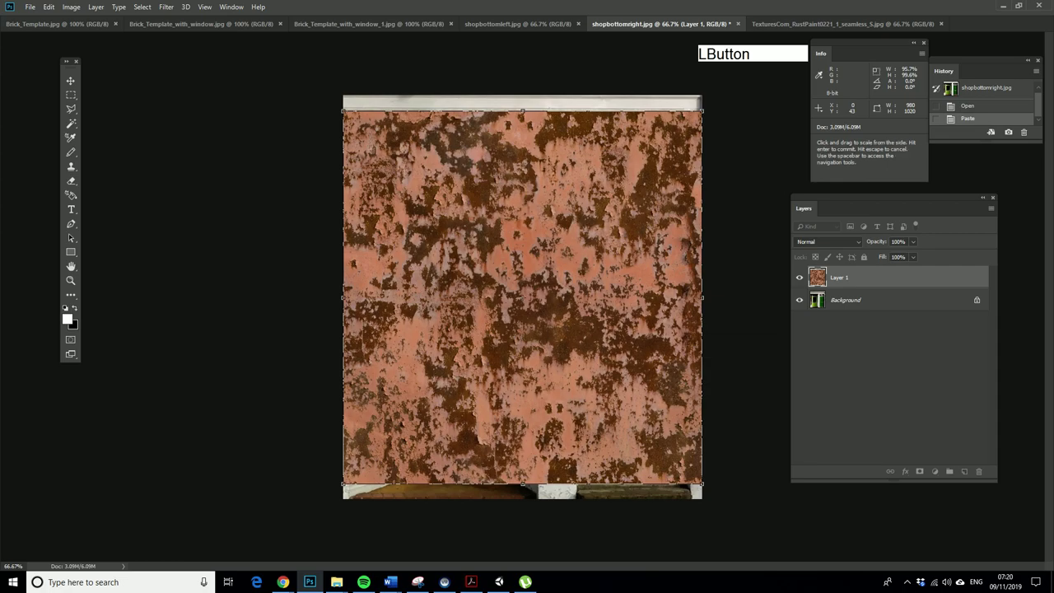
left_click_drag(522, 109, 522, 93)
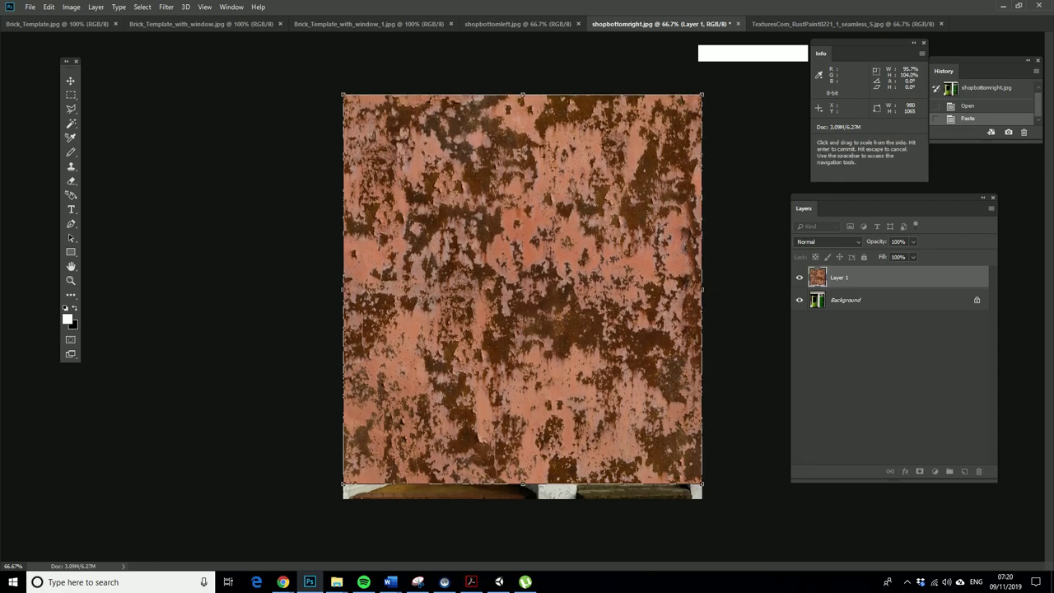
left_click_drag(522, 485, 522, 499)
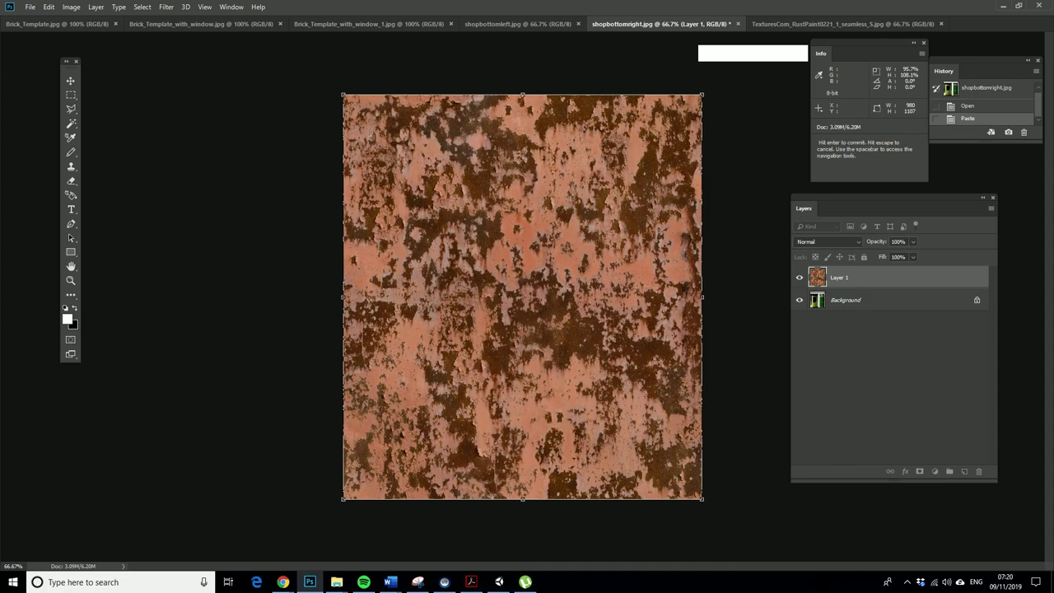
Set the rust layer's blend mode to Overlay and its opacity to 71%.
left_click(828, 241)
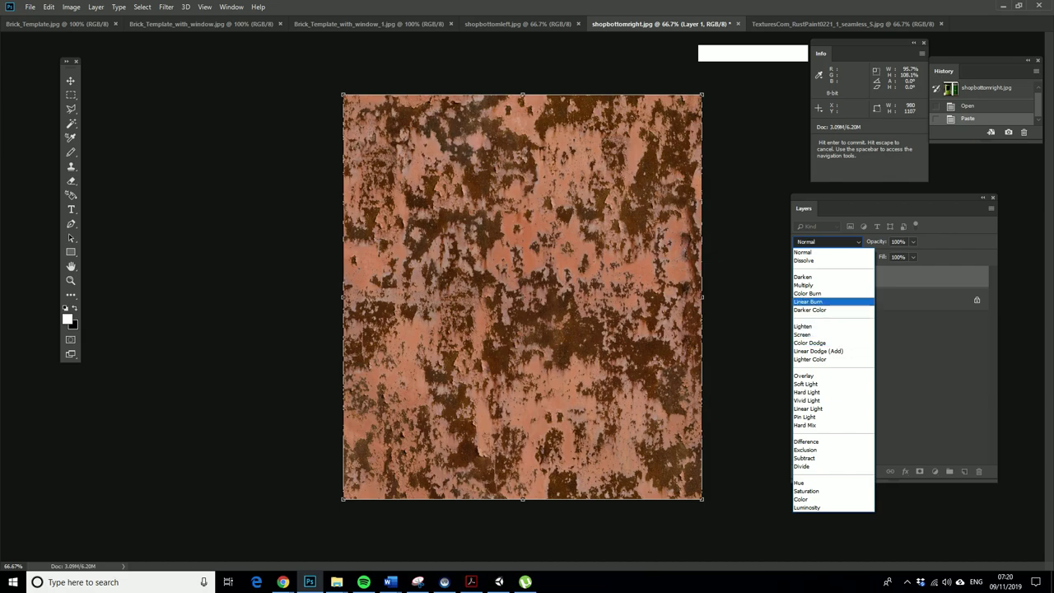
left_click(823, 375)
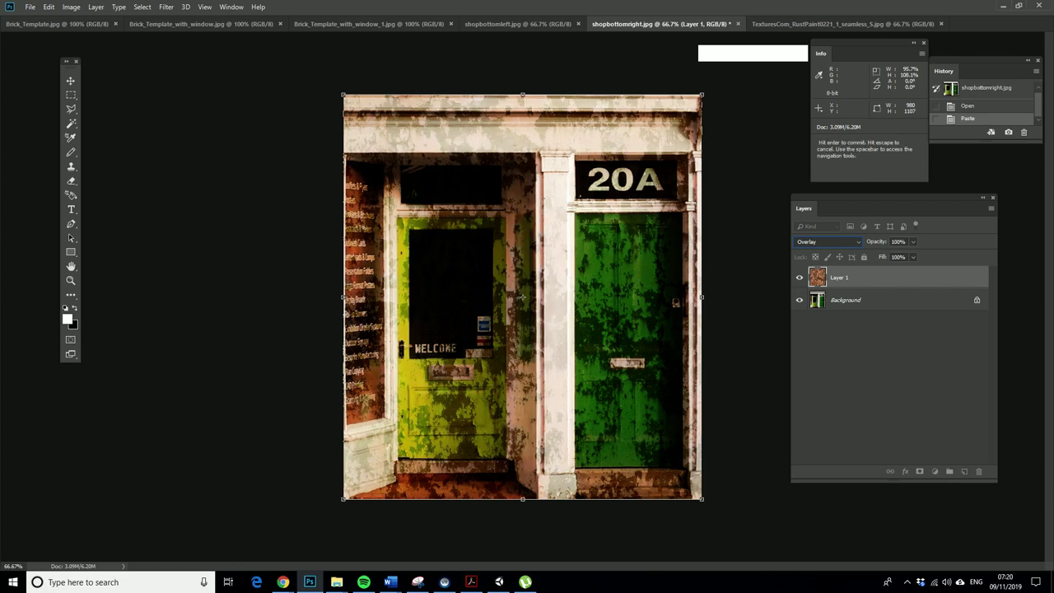
left_click(912, 241)
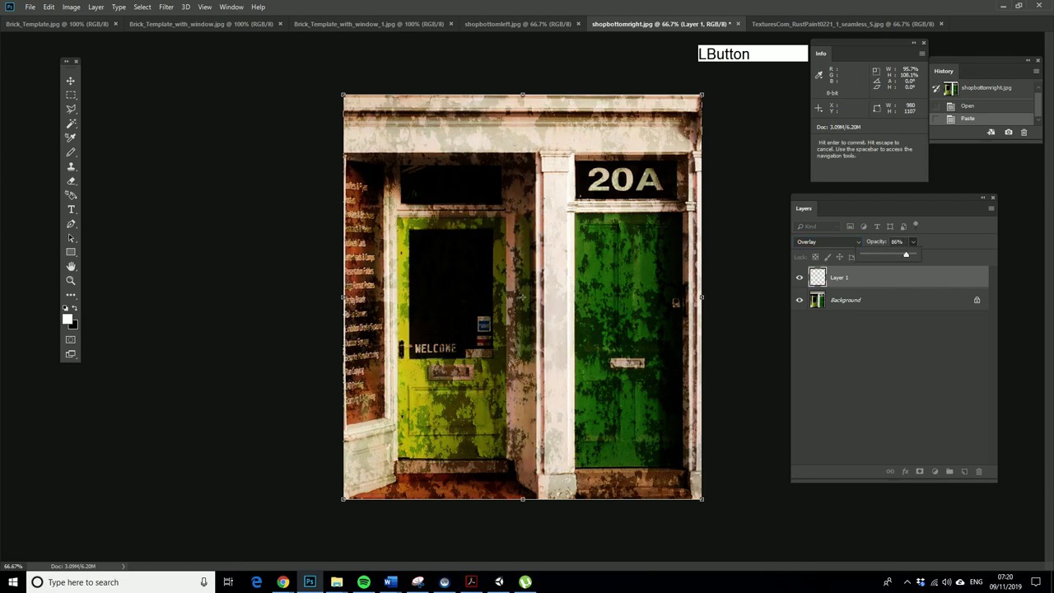
left_click_drag(903, 254, 898, 255)
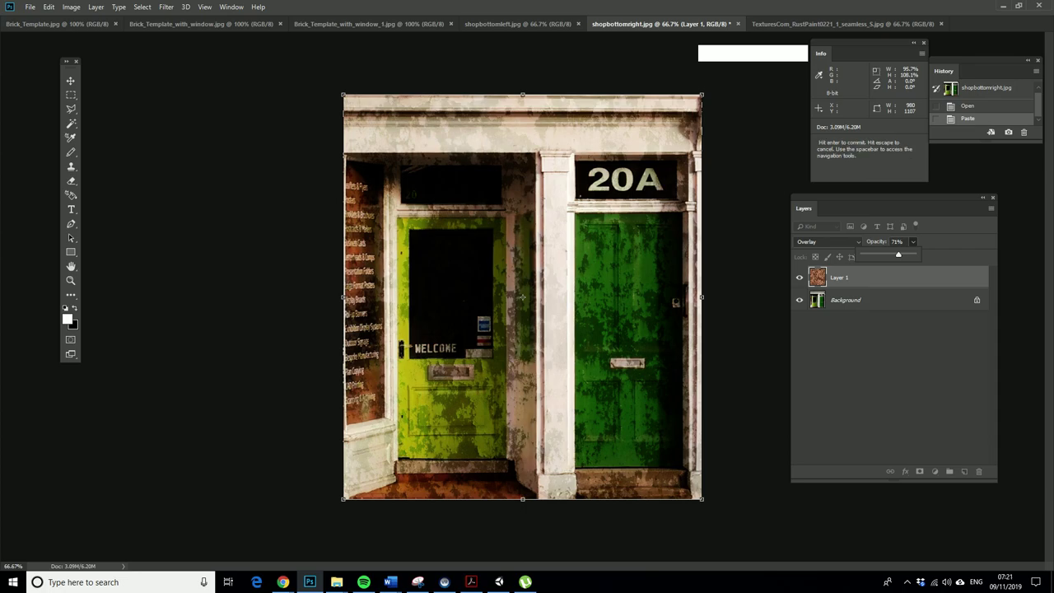
Look through the open shopbottomleft, RustPaint and Brick_Template_with_window_1 images, and switch to the facade scene in Unity.
left_click(517, 24)
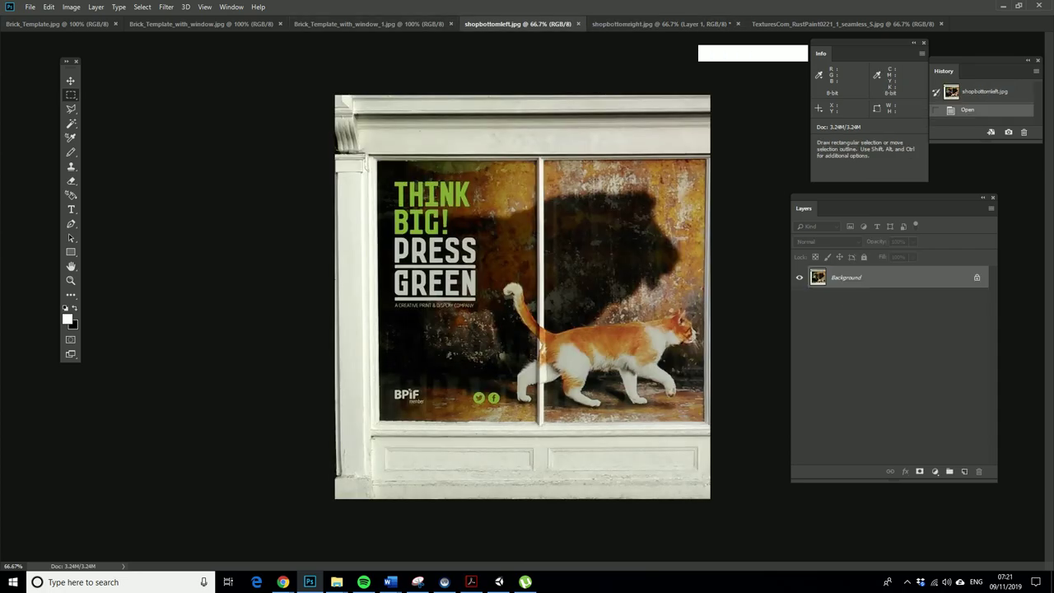
left_click(663, 24)
left_click(842, 24)
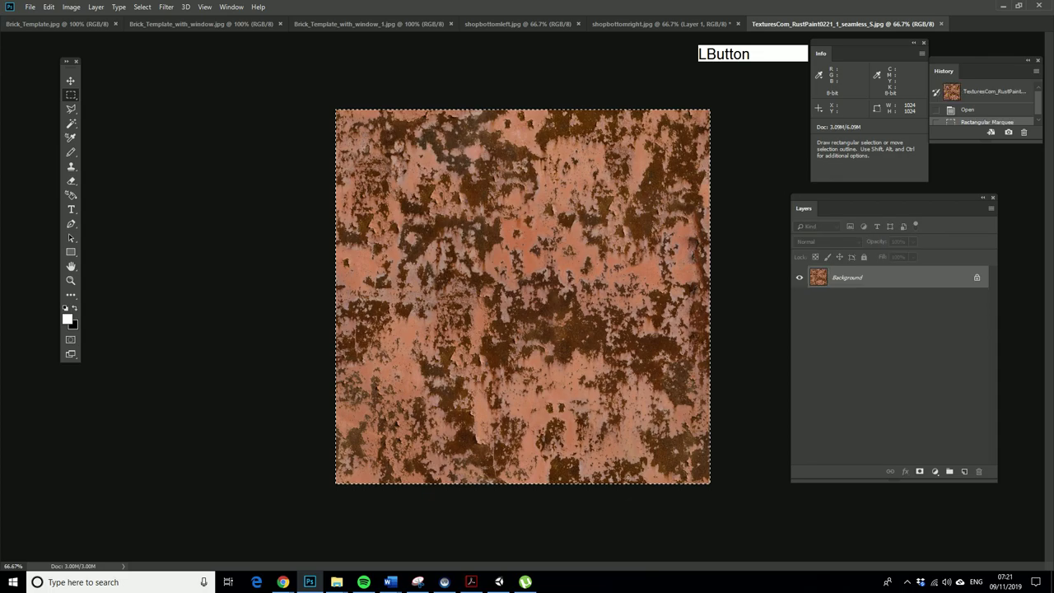
left_click(663, 24)
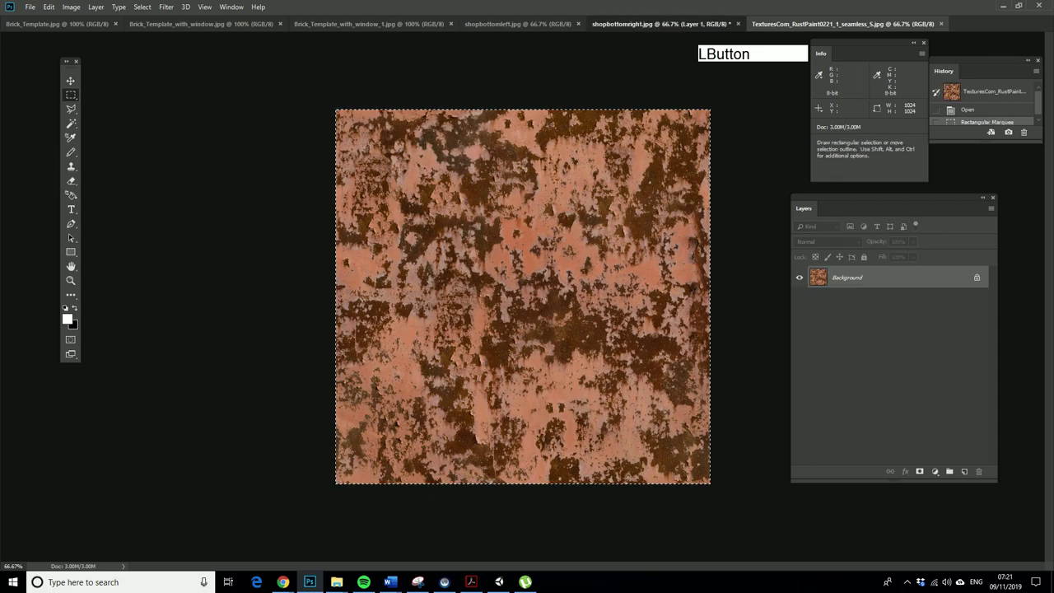
left_click(517, 24)
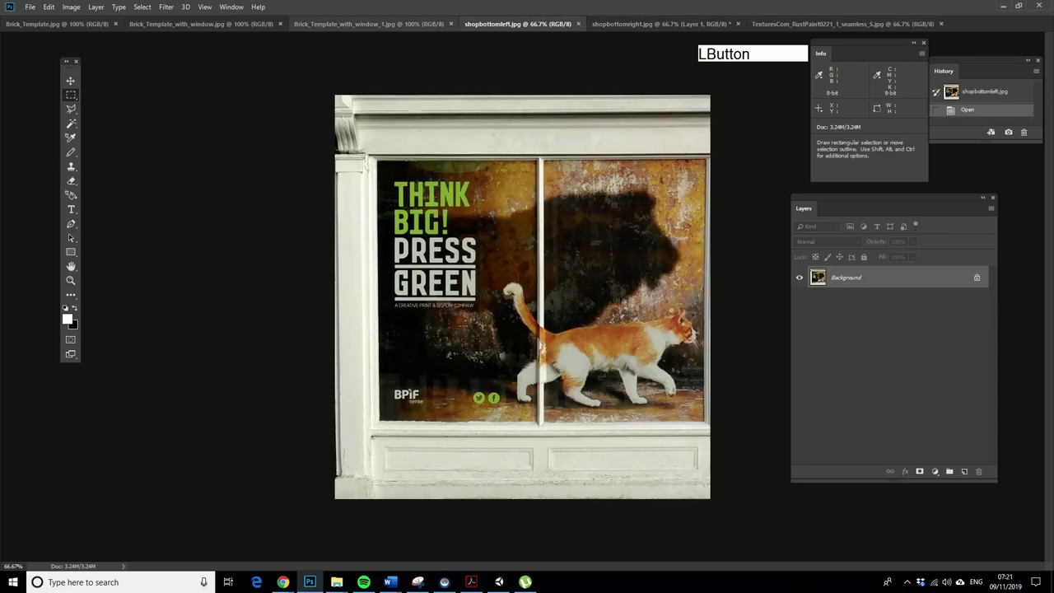
left_click(368, 24)
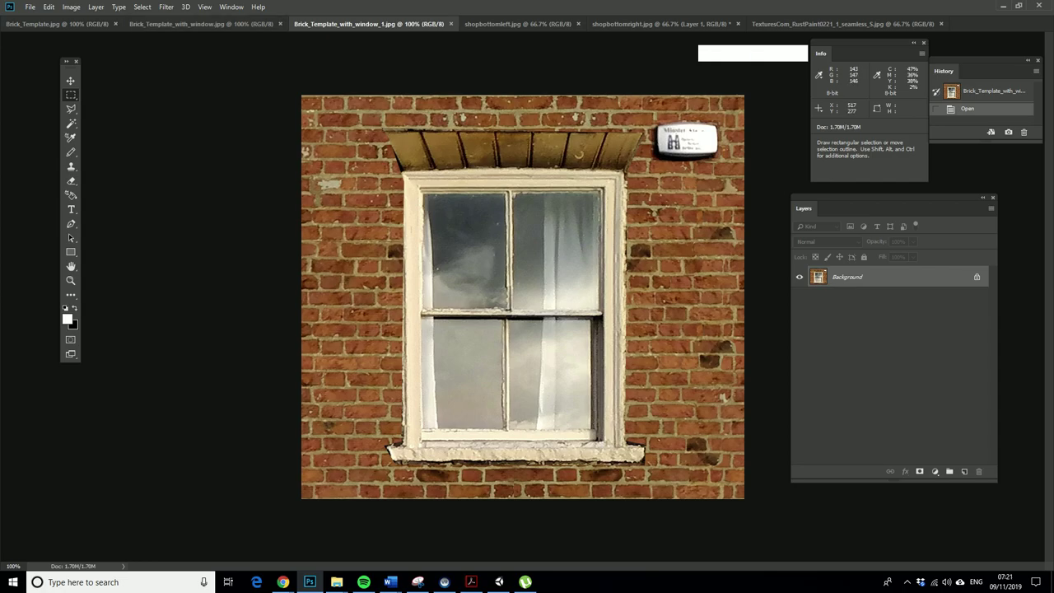
left_click(499, 582)
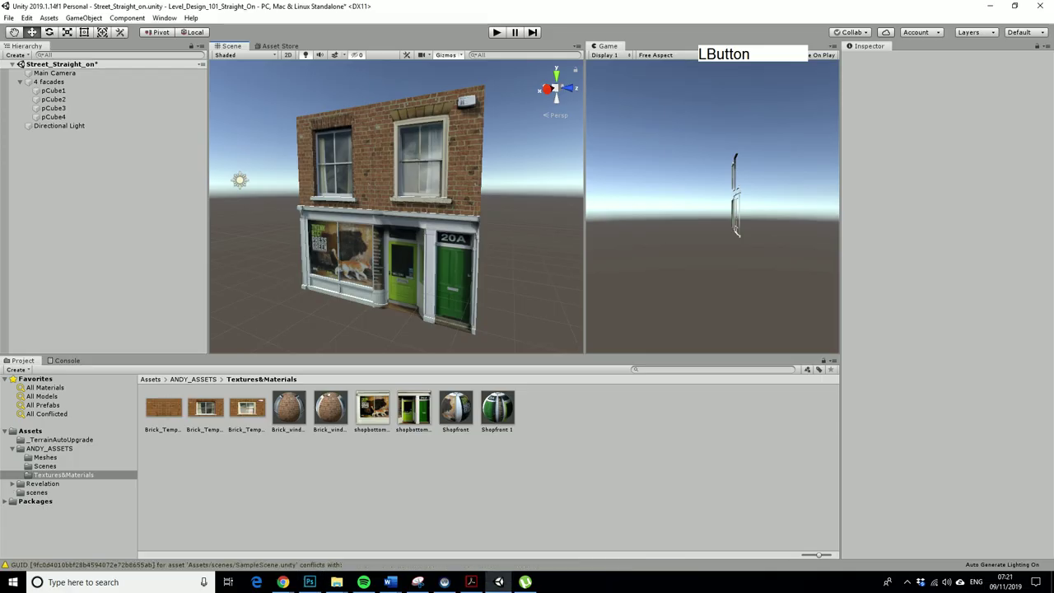